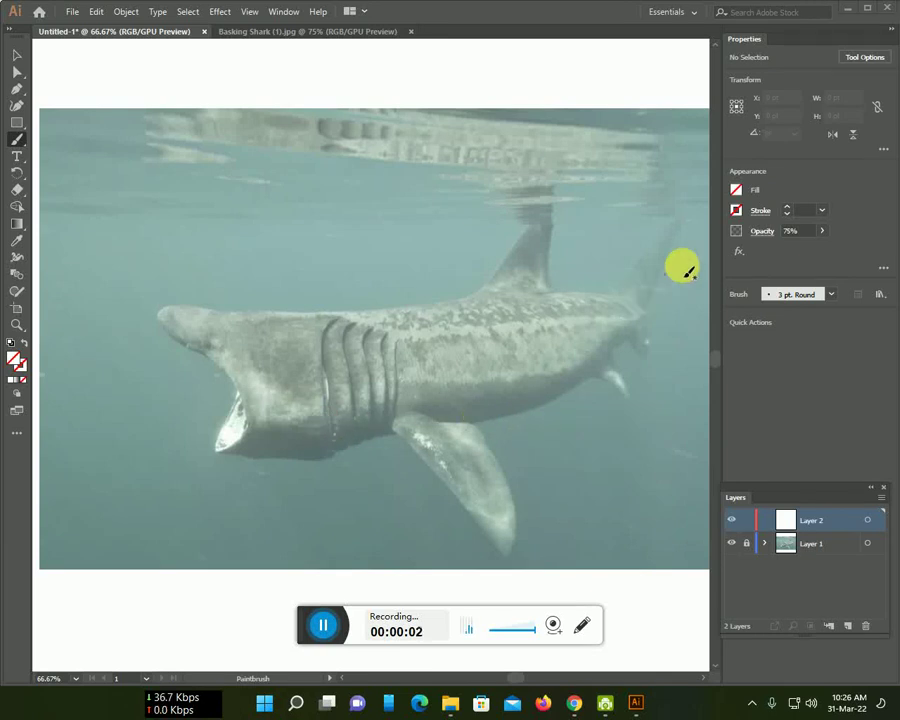
# - Set the stroke to black from the swatches at 100% opacity
pyautogui.click(821, 250)
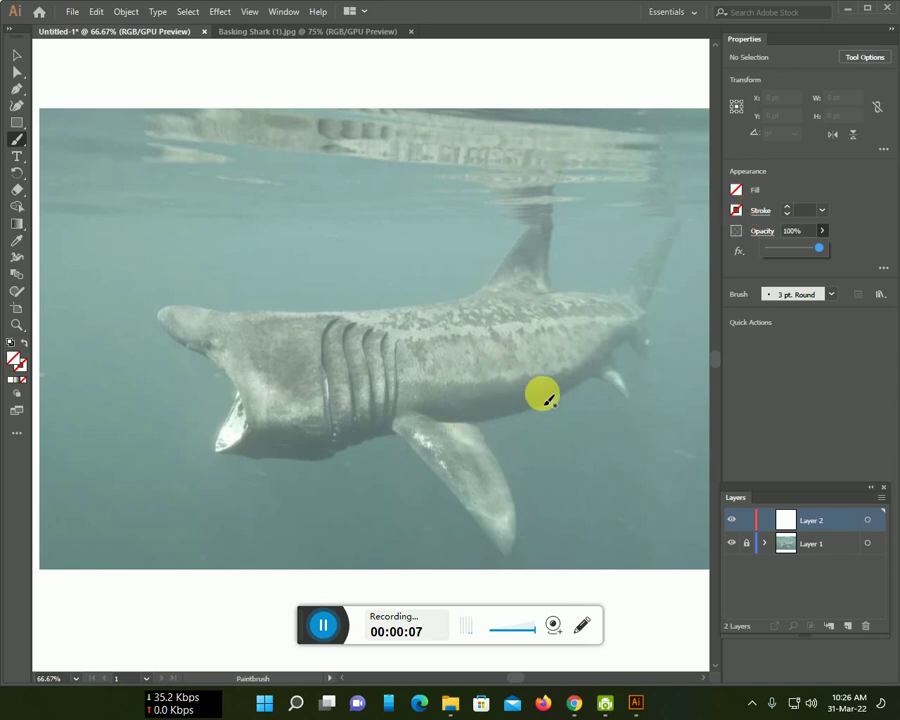
pyautogui.click(737, 210)
pyautogui.click(617, 263)
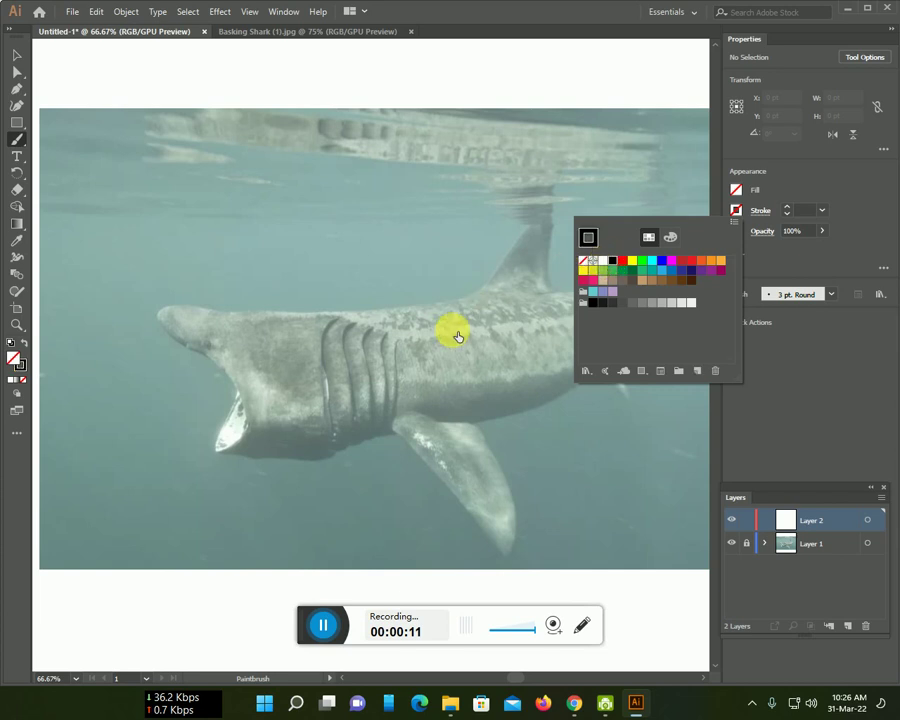
pyautogui.click(460, 440)
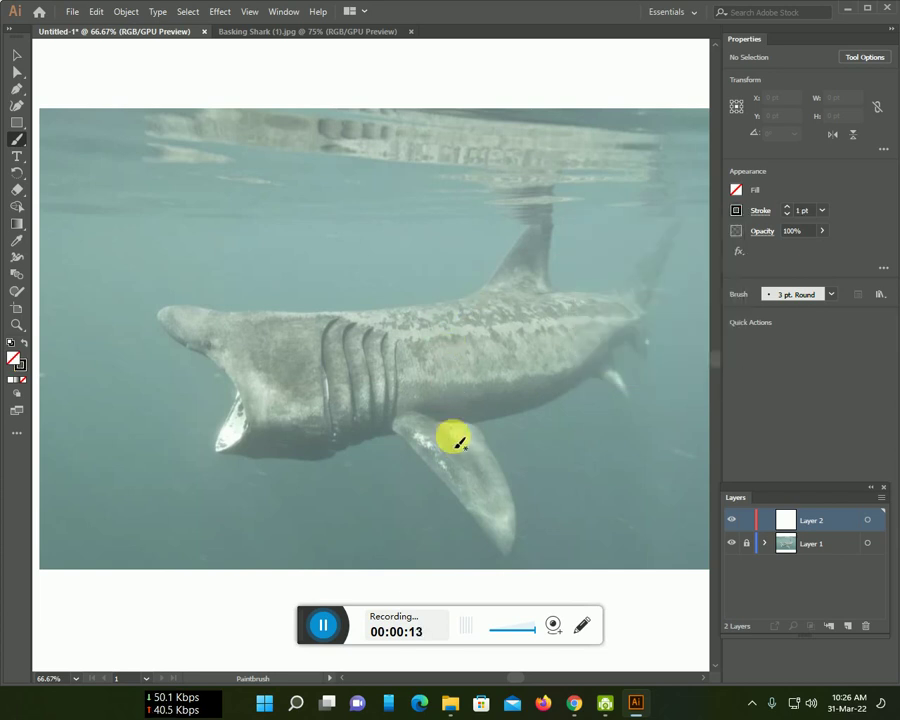
# - Zoom in to 300% and pan the view onto the shark's snout
pyautogui.scroll(2, 391, 378)
pyautogui.scroll(1, 388, 374)
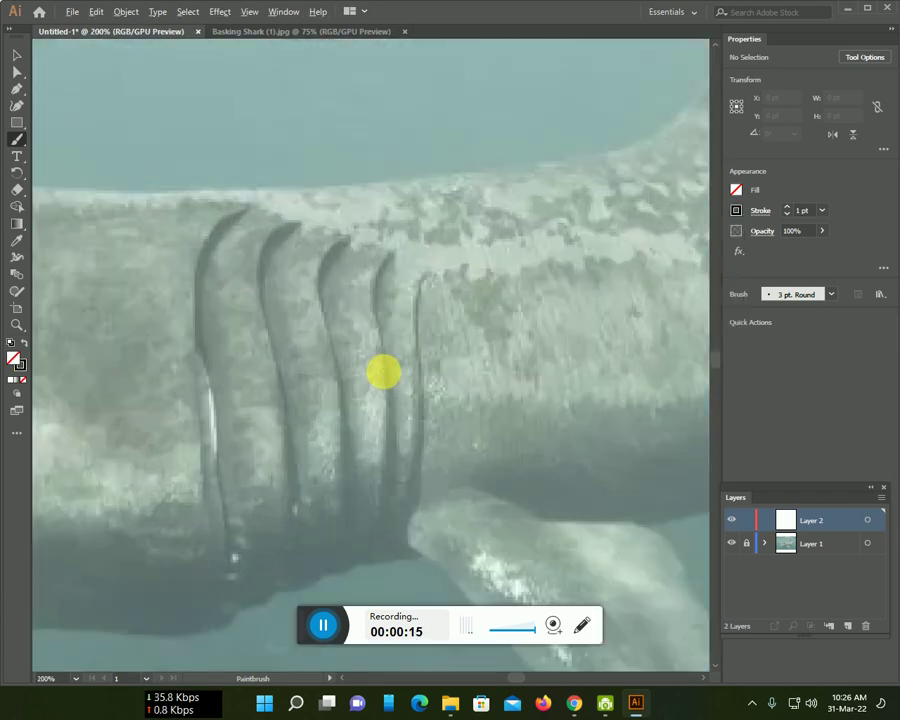
pyautogui.scroll(-2, 504, 430)
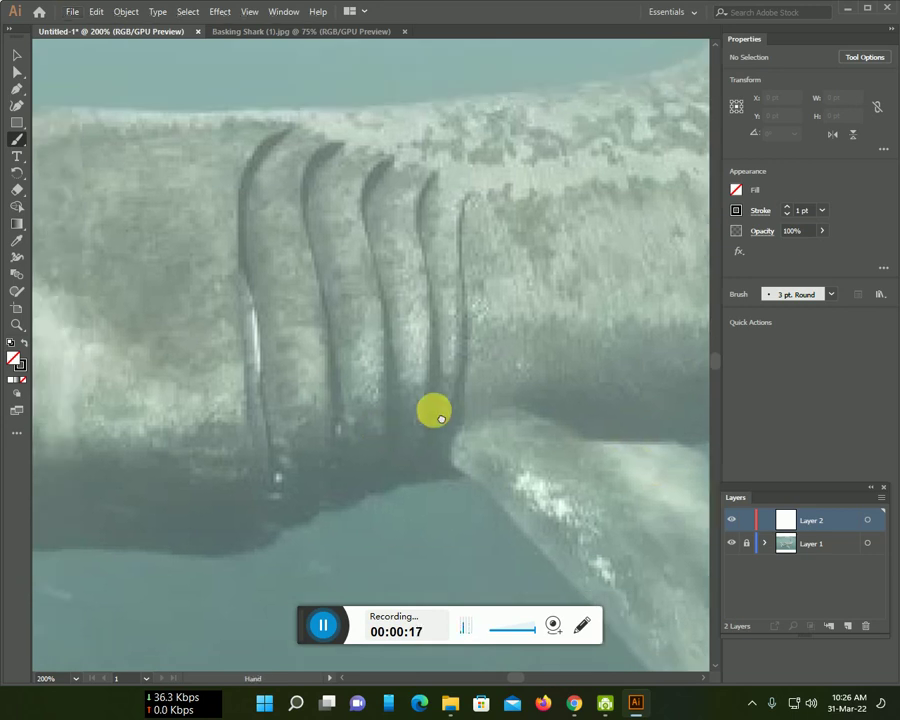
pyautogui.hscroll(-5, 432, 408)
pyautogui.scroll(-3, 500, 370)
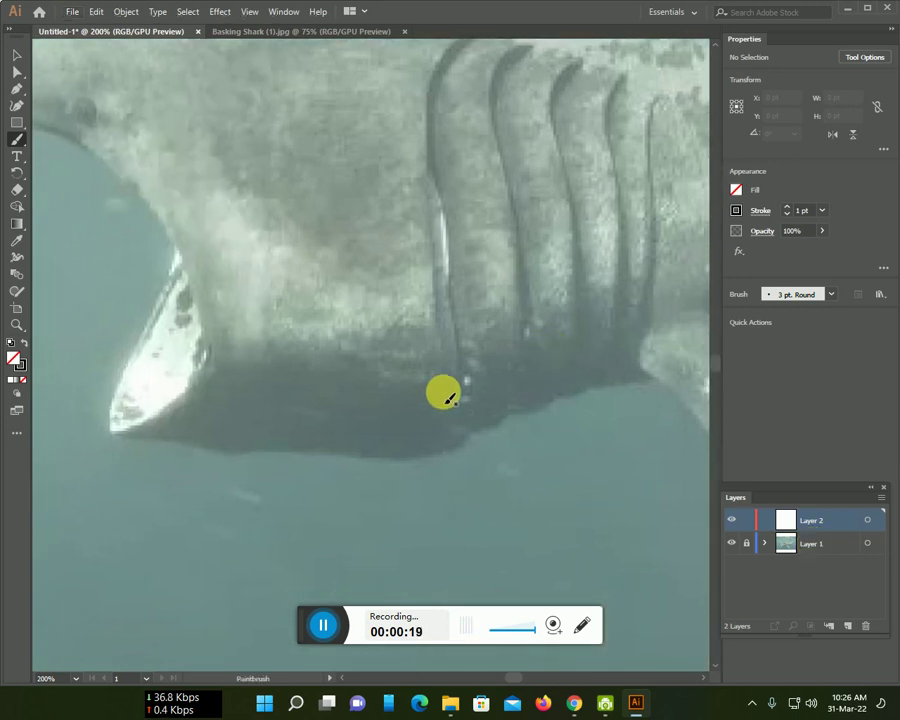
pyautogui.scroll(2, 462, 387)
pyautogui.moveTo(283, 335); pyautogui.dragTo(557, 366)
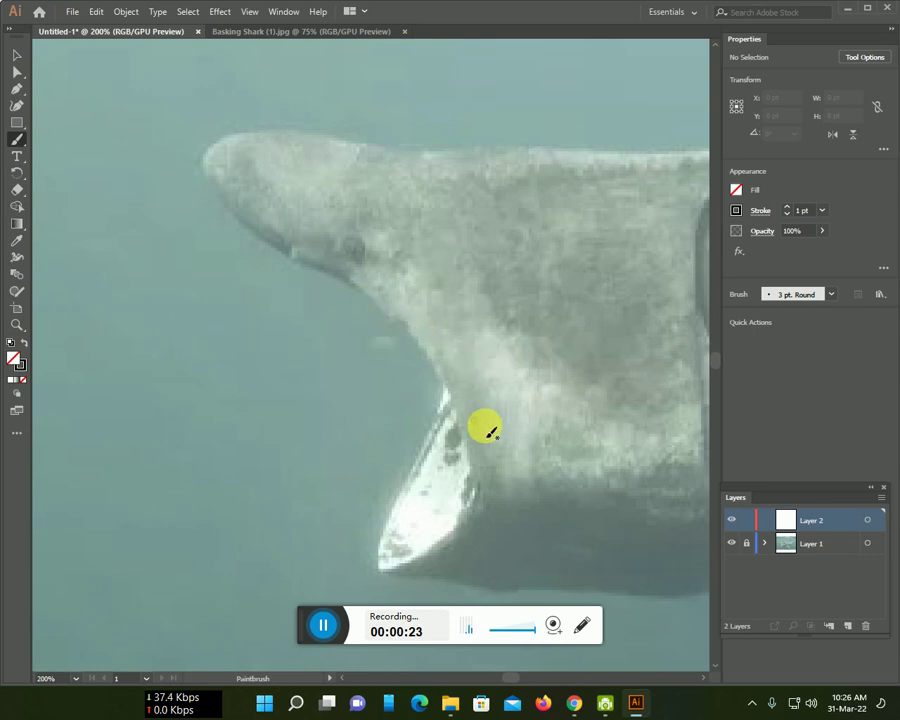
pyautogui.scroll(-2, 460, 383)
pyautogui.scroll(1, 443, 366)
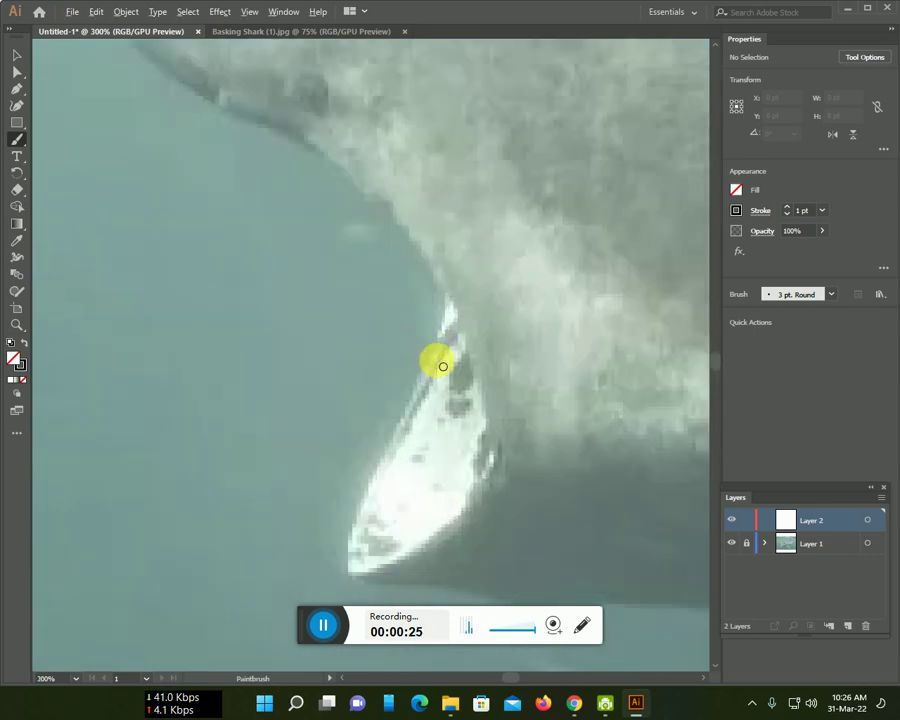
pyautogui.scroll(2, 436, 366)
pyautogui.scroll(2, 434, 416)
pyautogui.scroll(1, 436, 444)
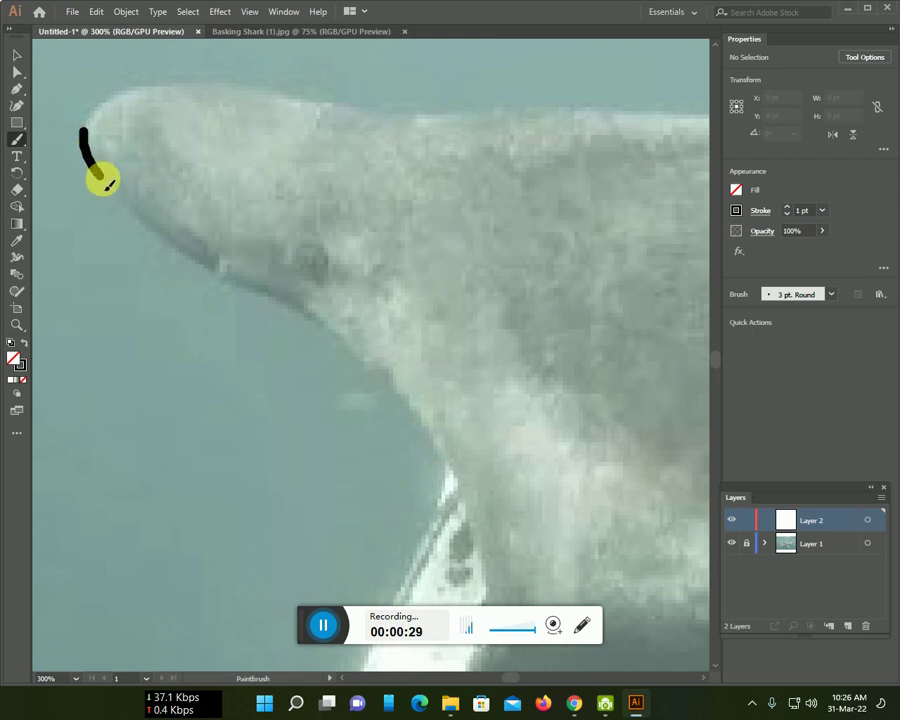
# - Trace the jaw line down from the snout, then the snout top and back
pyautogui.moveTo(133, 202)
pyautogui.mouseDown()
pyautogui.moveTo(302, 303)
pyautogui.moveTo(356, 349)
pyautogui.mouseUp()
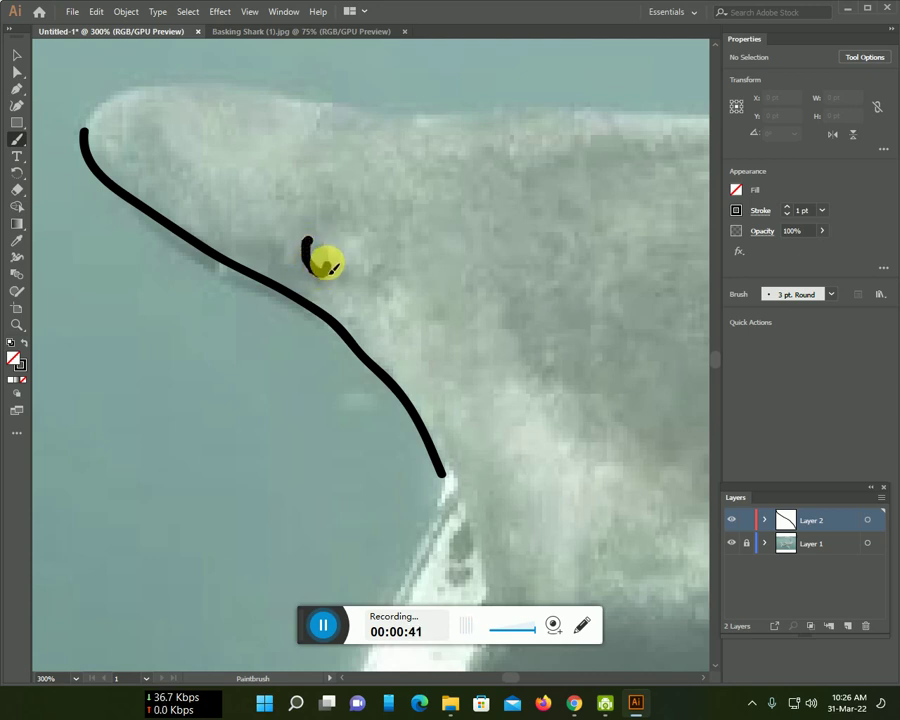
pyautogui.moveTo(321, 251); pyautogui.dragTo(316, 250)
pyautogui.scroll(3, 340, 300)
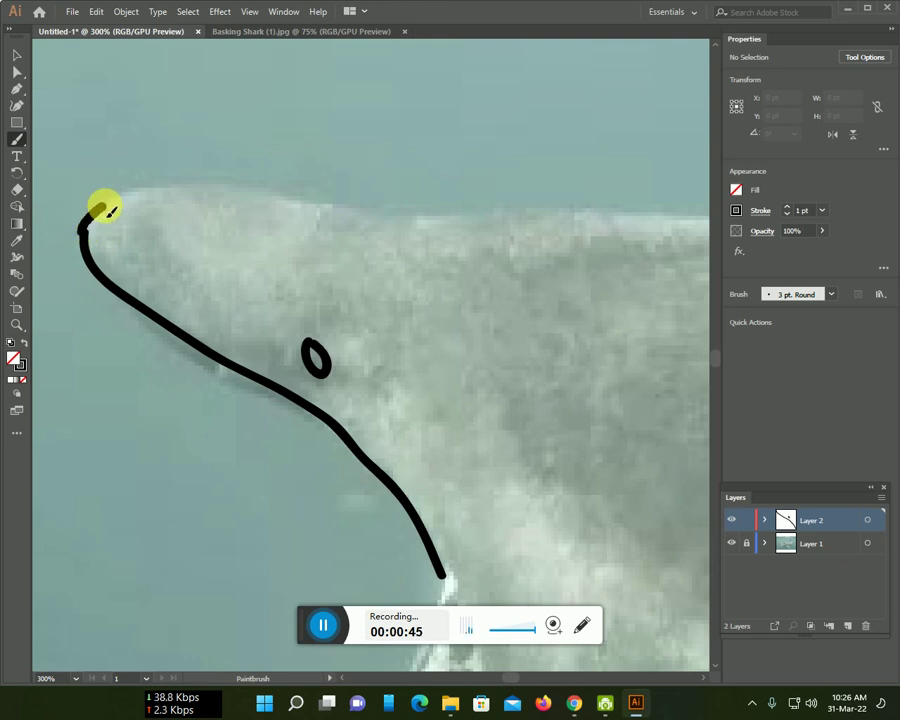
pyautogui.moveTo(104, 208); pyautogui.dragTo(150, 191)
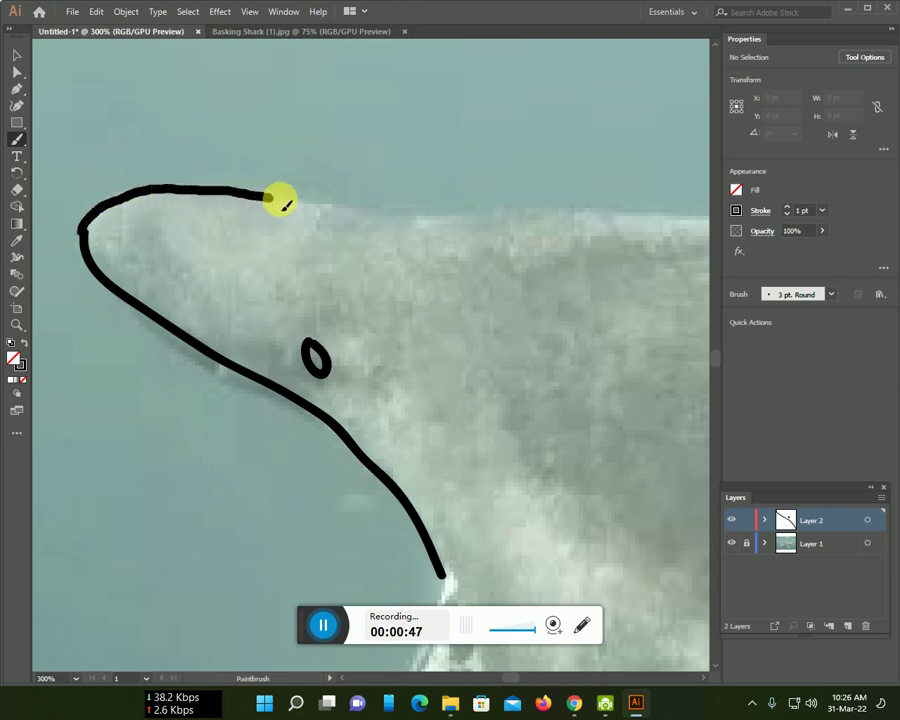
pyautogui.moveTo(280, 199)
pyautogui.mouseDown()
pyautogui.moveTo(362, 227)
pyautogui.moveTo(600, 210)
pyautogui.moveTo(690, 214)
pyautogui.mouseUp()
# - Outline both edges of the white lower jaw and the underside behind it
pyautogui.scroll(-3, 565, 342)
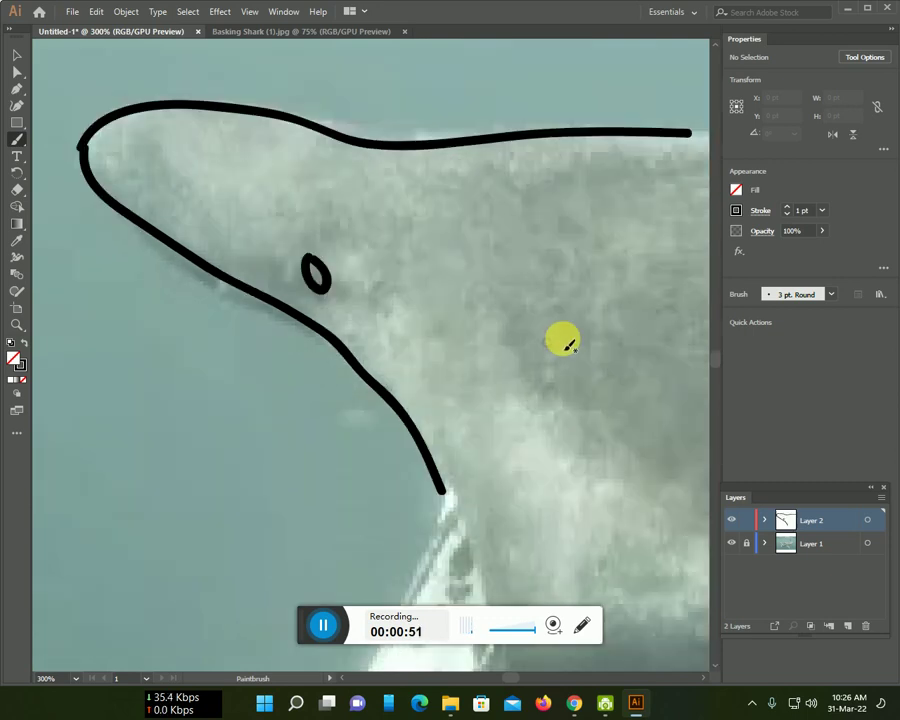
pyautogui.scroll(-5, 568, 348)
pyautogui.scroll(-3, 549, 336)
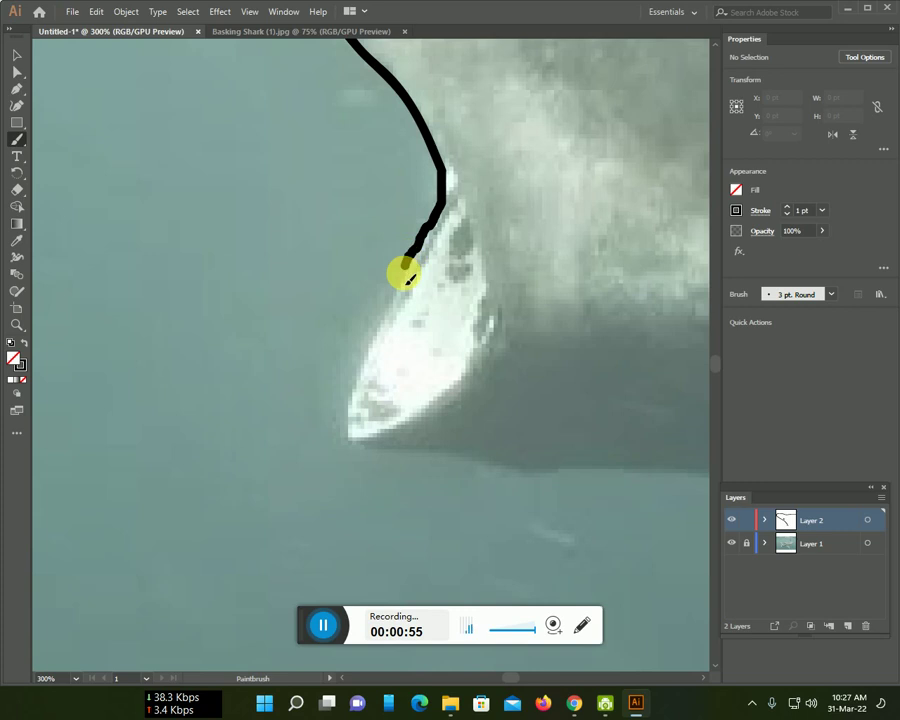
pyautogui.moveTo(405, 270); pyautogui.dragTo(347, 400)
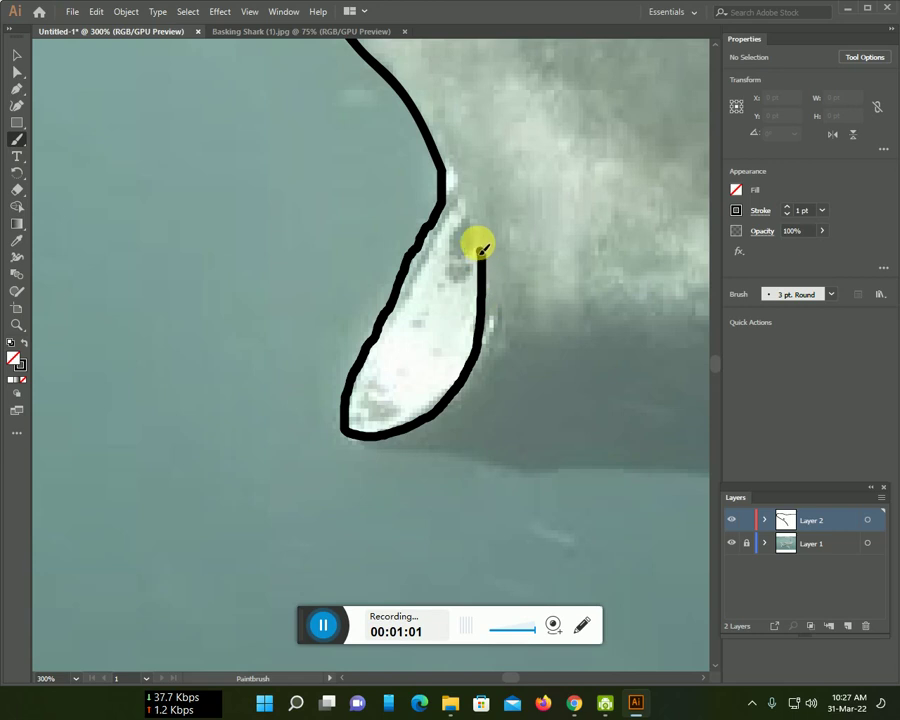
pyautogui.moveTo(450, 175)
pyautogui.mouseDown()
pyautogui.moveTo(482, 272)
pyautogui.moveTo(196, 156)
pyautogui.moveTo(165, 170)
pyautogui.mouseUp()
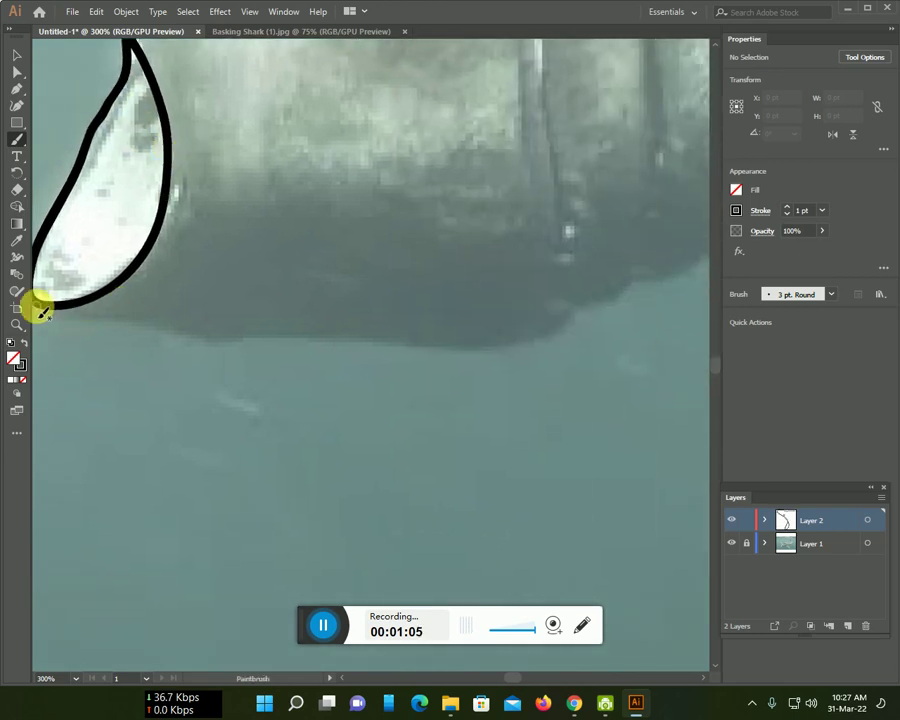
pyautogui.moveTo(80, 318)
pyautogui.mouseDown()
pyautogui.moveTo(135, 318)
pyautogui.moveTo(257, 342)
pyautogui.moveTo(510, 343)
pyautogui.moveTo(690, 262)
pyautogui.moveTo(539, 327)
pyautogui.mouseUp()
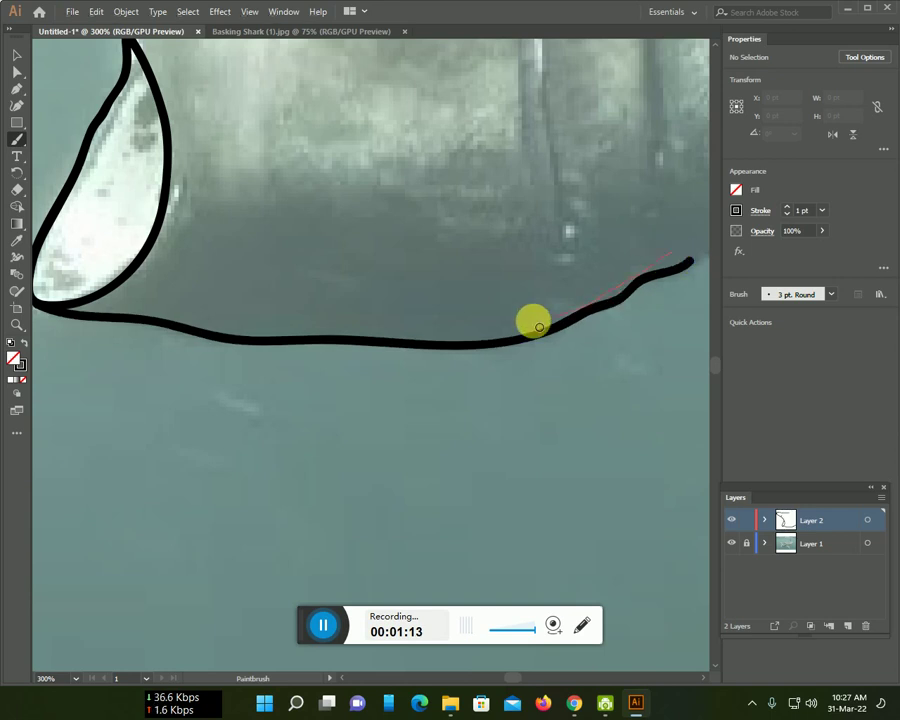
# - Continue the underside line to the fin base and trace the fin's front edge
pyautogui.moveTo(595, 287); pyautogui.dragTo(215, 368)
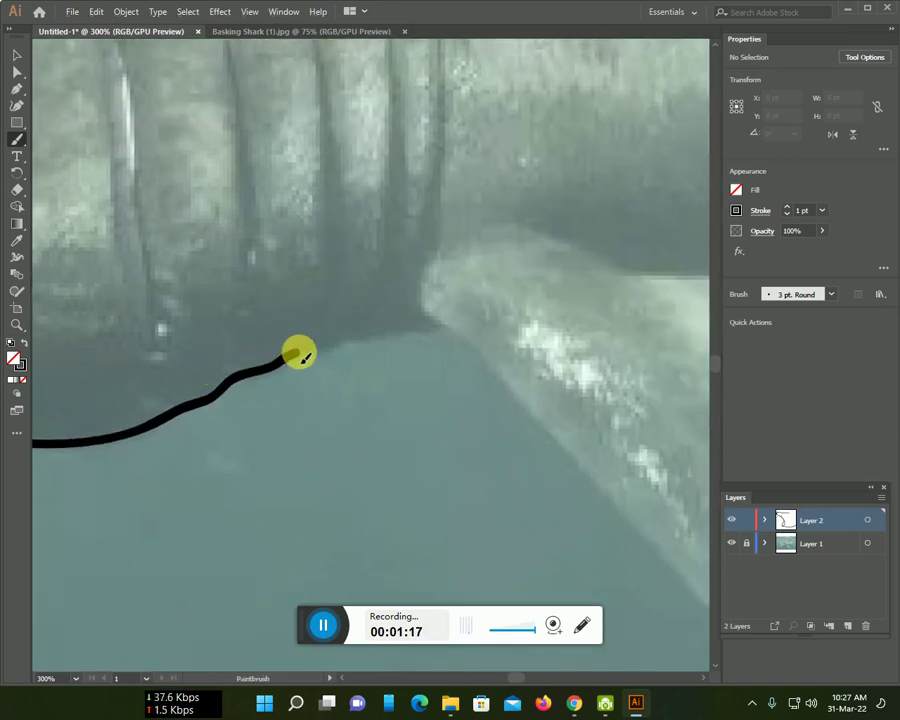
pyautogui.moveTo(301, 356); pyautogui.dragTo(364, 348)
pyautogui.moveTo(438, 330); pyautogui.dragTo(472, 349)
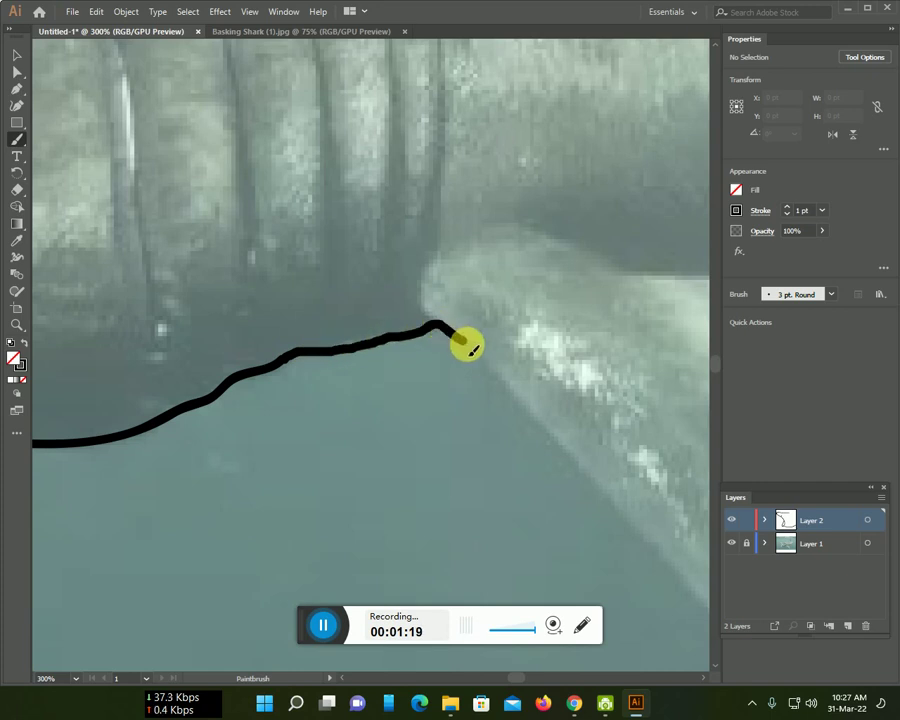
pyautogui.moveTo(520, 403); pyautogui.dragTo(640, 537)
# - Trace around the pectoral fin tip and back up its rear edge
pyautogui.moveTo(625, 438); pyautogui.dragTo(156, 230)
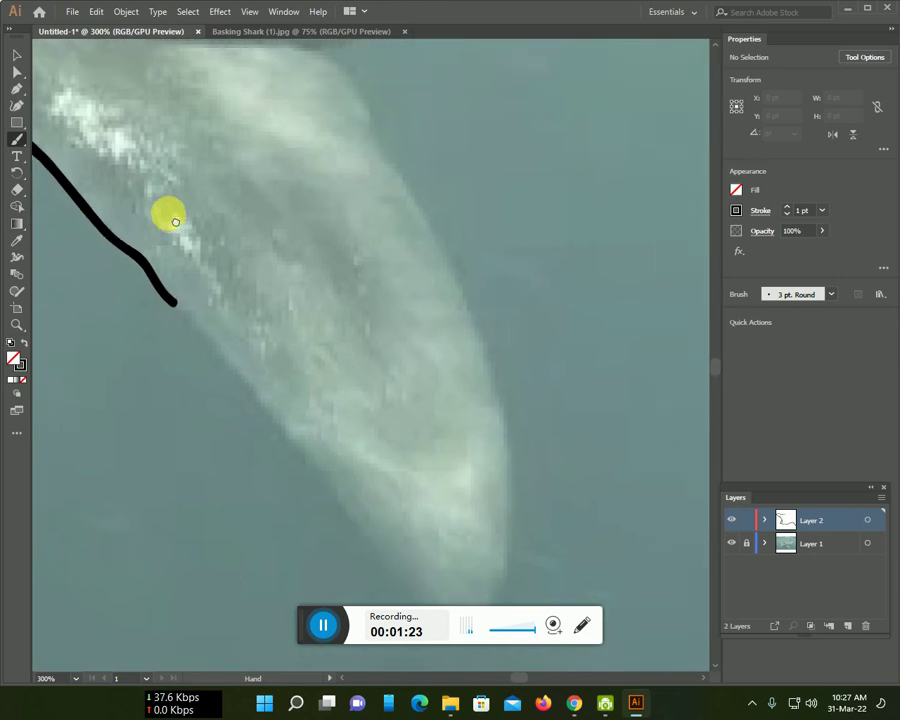
pyautogui.moveTo(166, 303); pyautogui.dragTo(373, 573)
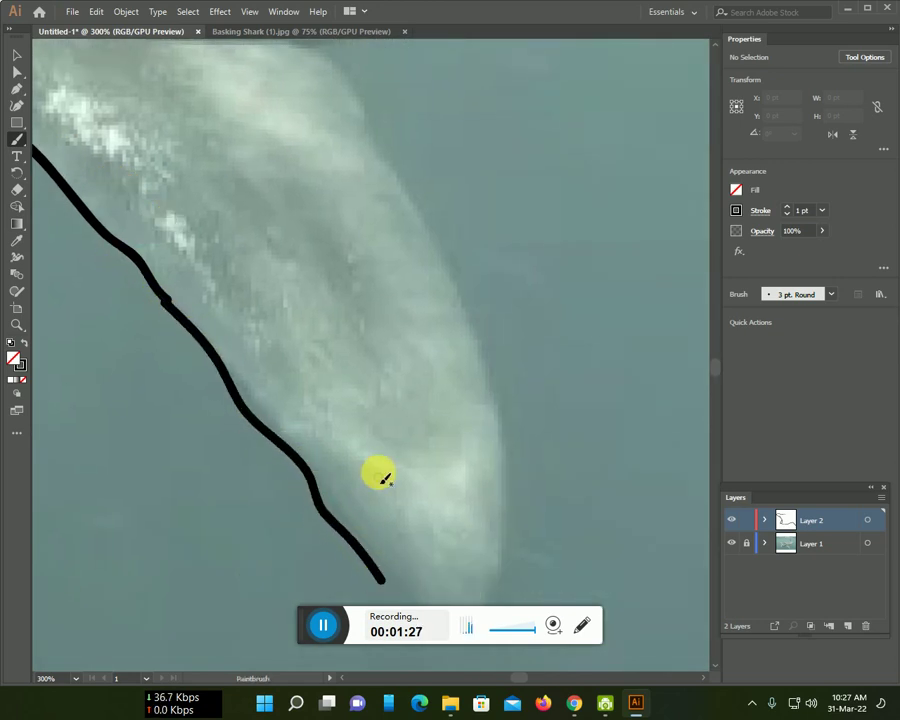
pyautogui.moveTo(378, 472); pyautogui.dragTo(322, 287)
pyautogui.moveTo(316, 385)
pyautogui.mouseDown()
pyautogui.moveTo(337, 422)
pyautogui.moveTo(388, 450)
pyautogui.moveTo(426, 406)
pyautogui.moveTo(441, 341)
pyautogui.moveTo(438, 261)
pyautogui.moveTo(416, 153)
pyautogui.moveTo(383, 62)
pyautogui.mouseUp()
pyautogui.moveTo(333, 137); pyautogui.dragTo(376, 583)
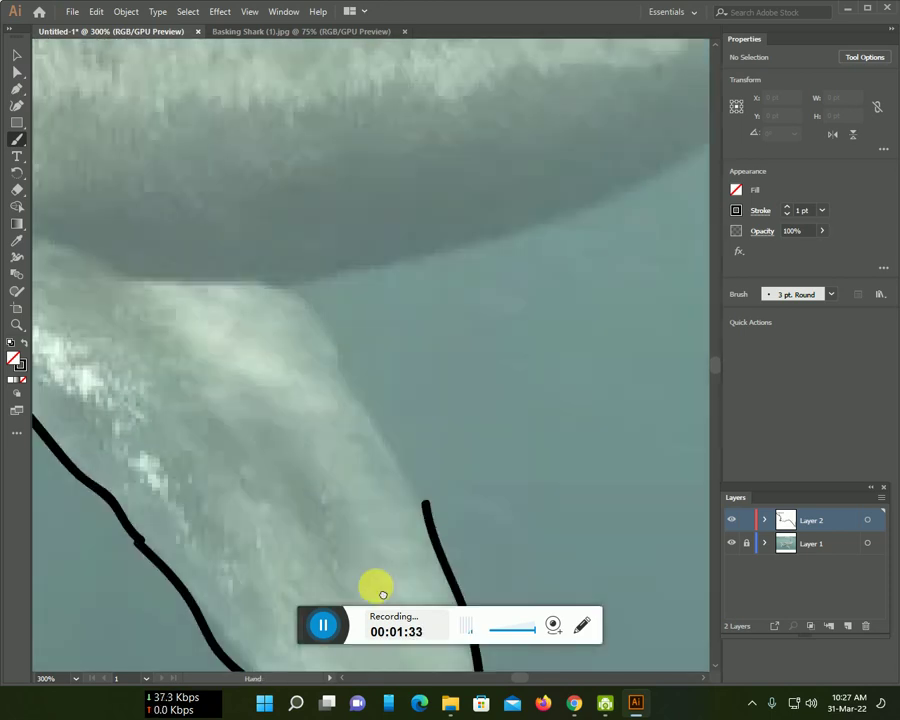
pyautogui.moveTo(436, 532); pyautogui.dragTo(304, 318)
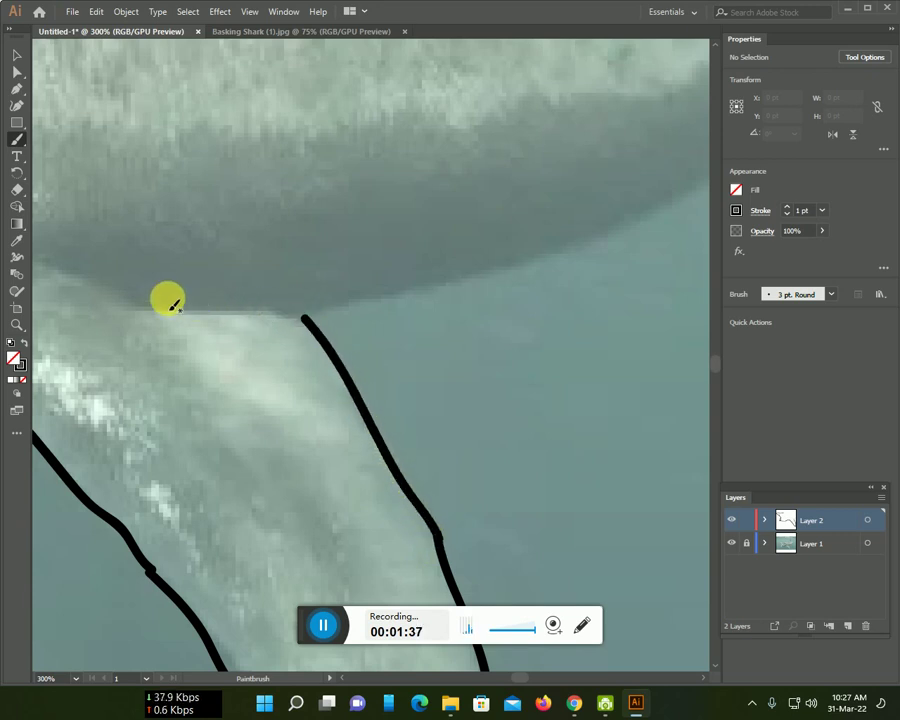
# - Extend the outline along the shark's body beyond the fin base
pyautogui.moveTo(60, 265)
pyautogui.mouseDown()
pyautogui.moveTo(94, 288)
pyautogui.moveTo(154, 302)
pyautogui.moveTo(317, 315)
pyautogui.moveTo(571, 253)
pyautogui.mouseUp()
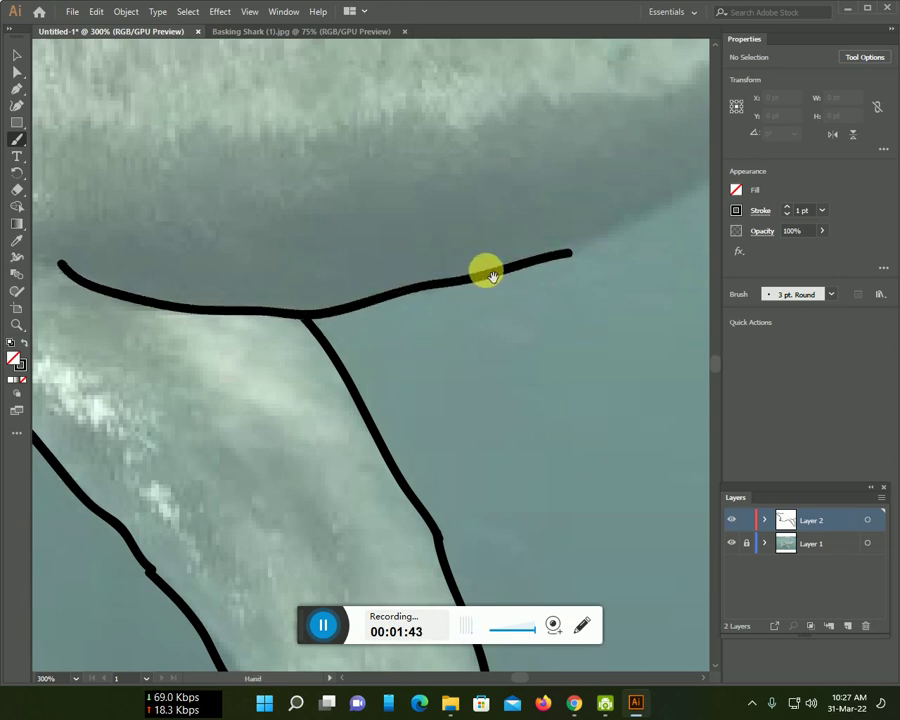
pyautogui.moveTo(486, 271)
pyautogui.mouseDown()
pyautogui.moveTo(378, 295)
pyautogui.moveTo(88, 398)
pyautogui.mouseUp()
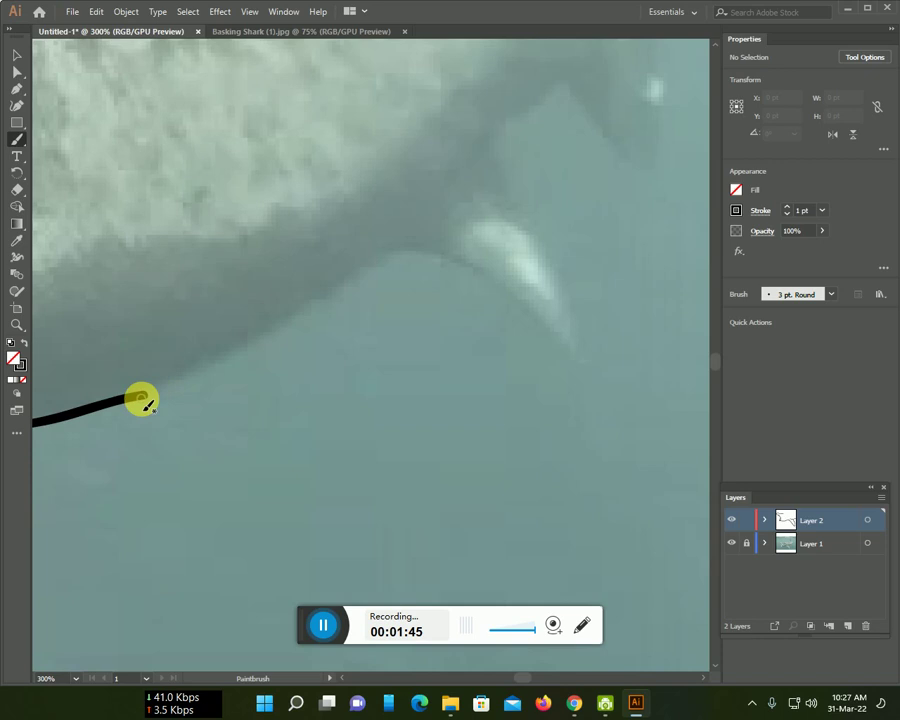
pyautogui.moveTo(143, 398)
pyautogui.mouseDown()
pyautogui.moveTo(201, 378)
pyautogui.moveTo(391, 257)
pyautogui.moveTo(476, 269)
pyautogui.moveTo(557, 345)
pyautogui.moveTo(553, 263)
pyautogui.moveTo(516, 208)
pyautogui.moveTo(501, 154)
pyautogui.moveTo(558, 86)
pyautogui.moveTo(613, 155)
pyautogui.mouseUp()
pyautogui.moveTo(576, 246)
pyautogui.mouseDown()
pyautogui.moveTo(561, 288)
pyautogui.moveTo(412, 485)
pyautogui.moveTo(434, 498)
pyautogui.moveTo(454, 536)
pyautogui.moveTo(478, 498)
pyautogui.moveTo(464, 325)
pyautogui.moveTo(474, 265)
pyautogui.mouseUp()
# - Trace the outline around a fin tip and extend it left along the body
pyautogui.scroll(4, 440, 418)
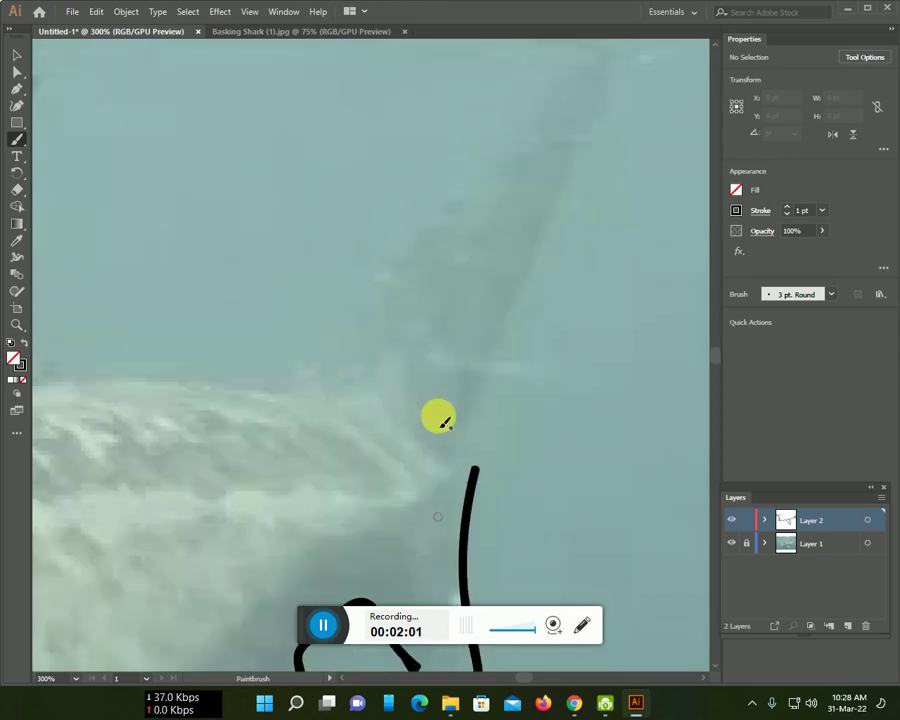
pyautogui.scroll(2, 437, 435)
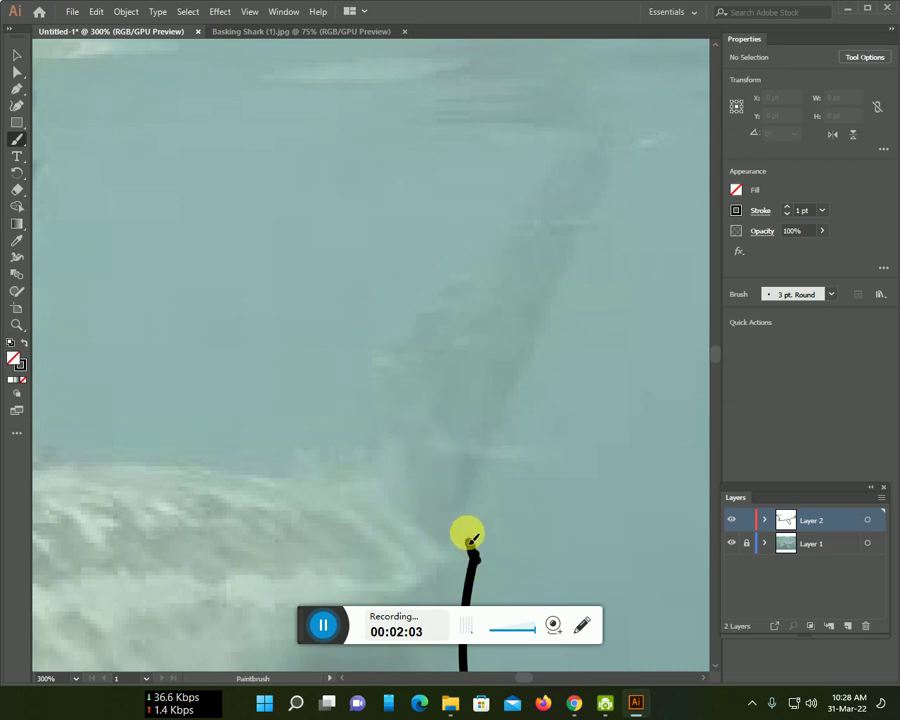
pyautogui.moveTo(472, 540)
pyautogui.mouseDown()
pyautogui.moveTo(587, 237)
pyautogui.moveTo(541, 190)
pyautogui.moveTo(430, 295)
pyautogui.moveTo(365, 455)
pyautogui.moveTo(241, 474)
pyautogui.moveTo(125, 460)
pyautogui.mouseUp()
pyautogui.moveTo(259, 515)
pyautogui.mouseDown()
pyautogui.moveTo(276, 501)
pyautogui.moveTo(387, 271)
pyautogui.mouseUp()
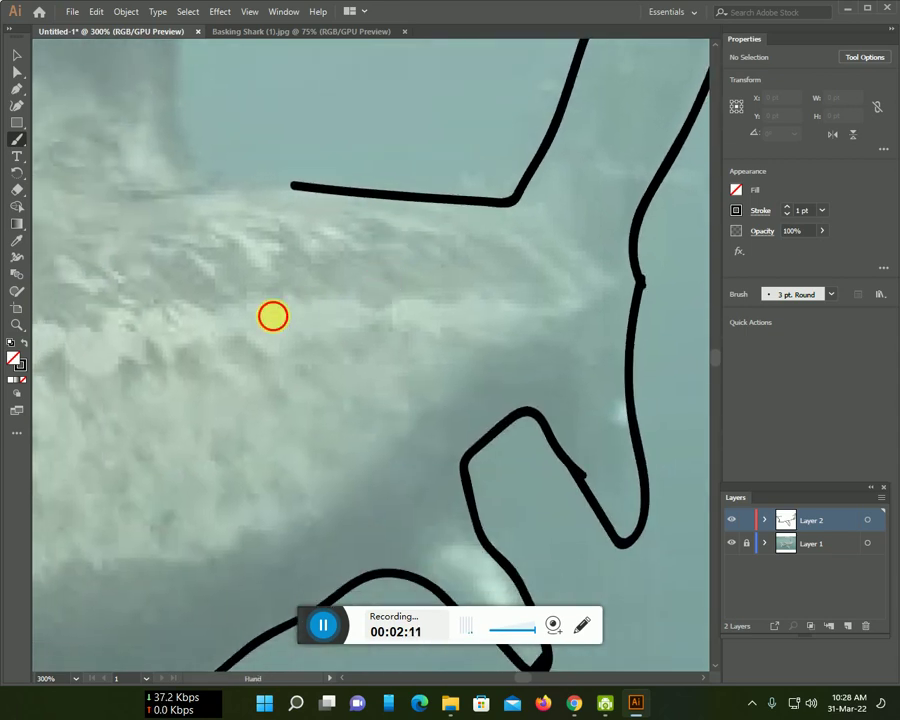
# - Outline the dorsal fin and continue the back line forward toward the head
pyautogui.moveTo(273, 316); pyautogui.dragTo(500, 544)
pyautogui.scroll(1, 400, 530)
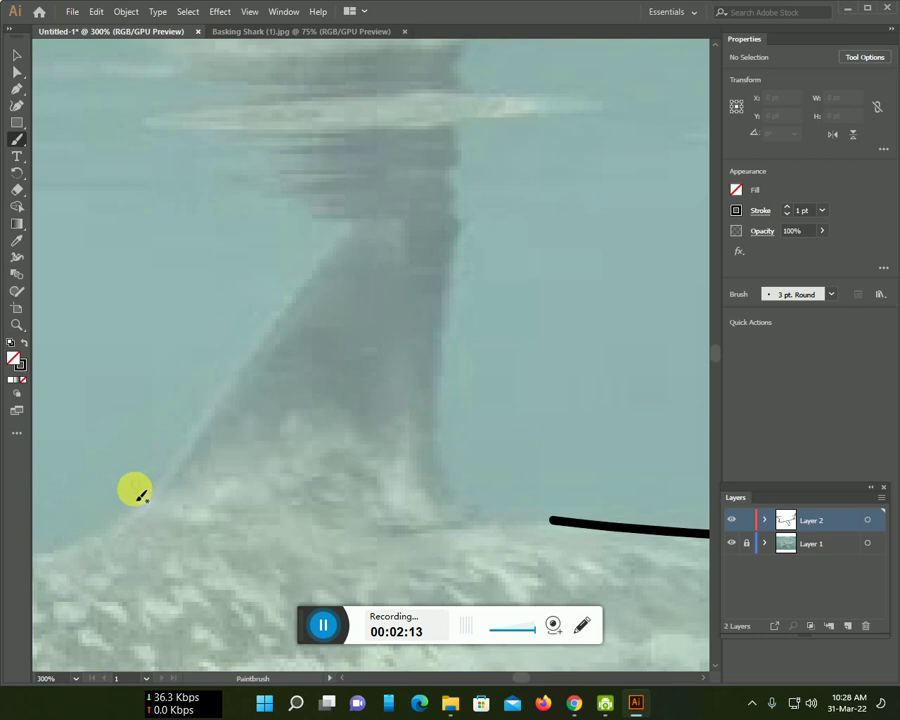
pyautogui.moveTo(156, 494)
pyautogui.mouseDown()
pyautogui.moveTo(308, 276)
pyautogui.moveTo(356, 221)
pyautogui.moveTo(400, 203)
pyautogui.moveTo(443, 204)
pyautogui.moveTo(440, 462)
pyautogui.mouseUp()
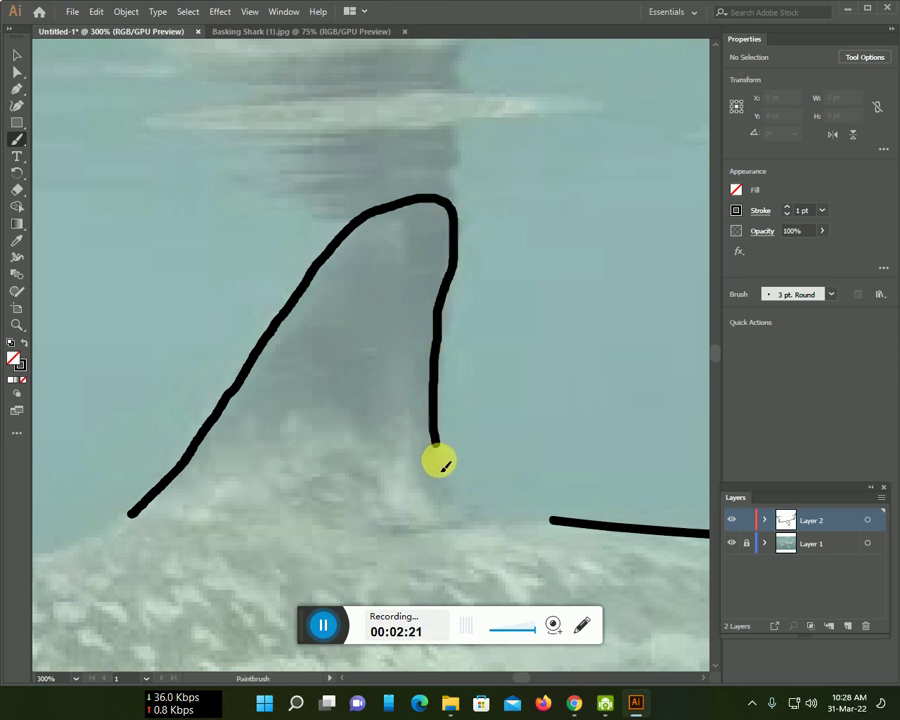
pyautogui.moveTo(460, 525); pyautogui.dragTo(556, 526)
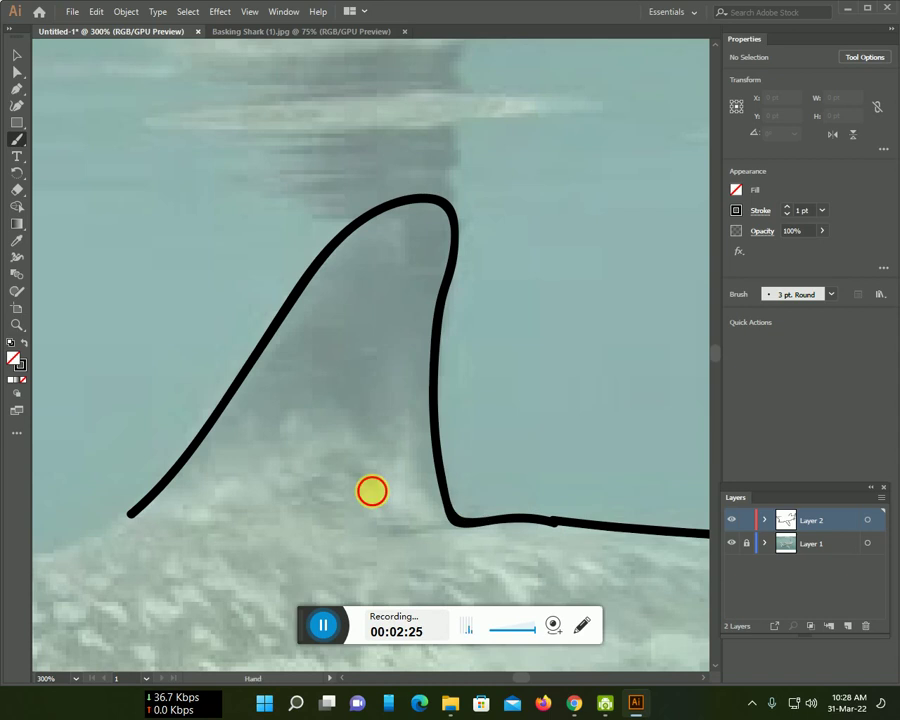
pyautogui.moveTo(371, 490)
pyautogui.mouseDown()
pyautogui.moveTo(628, 440)
pyautogui.moveTo(710, 380)
pyautogui.mouseUp()
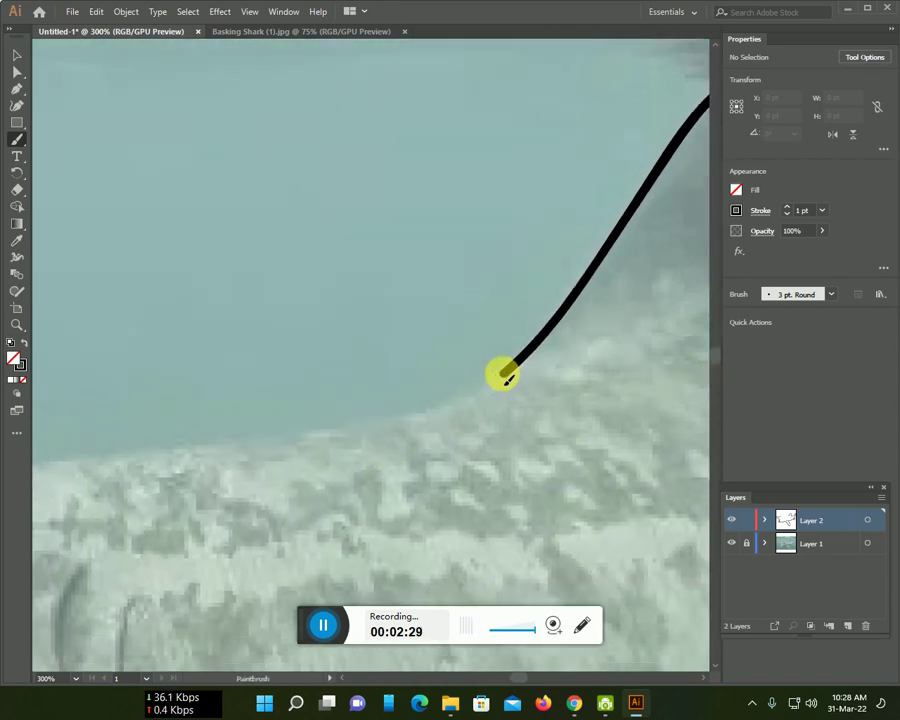
pyautogui.moveTo(432, 413)
pyautogui.mouseDown()
pyautogui.moveTo(108, 455)
pyautogui.moveTo(260, 470)
pyautogui.moveTo(560, 460)
pyautogui.moveTo(289, 462)
pyautogui.moveTo(133, 477)
pyautogui.mouseUp()
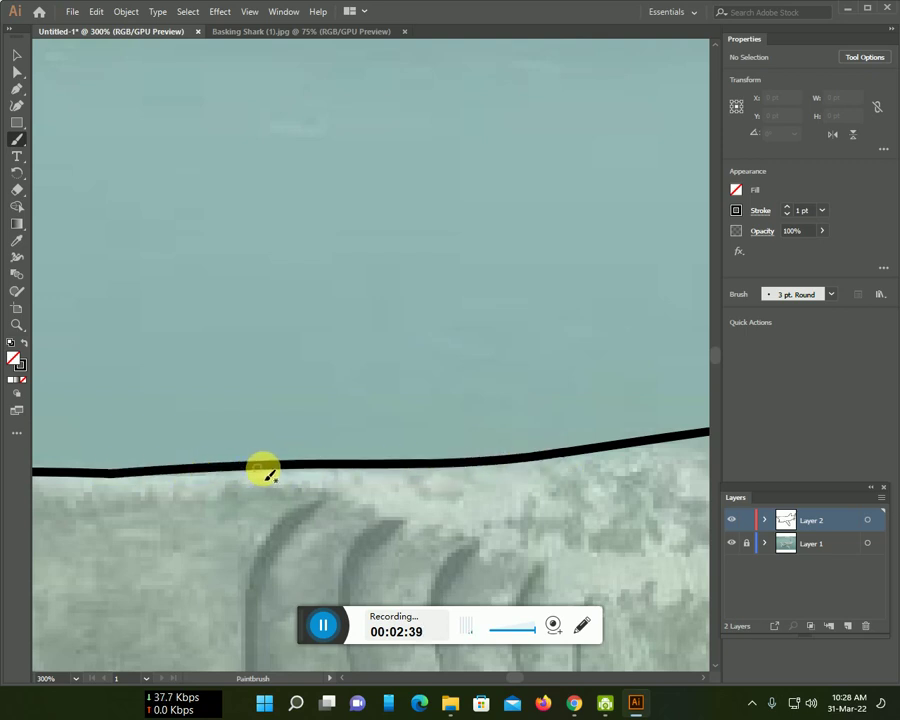
pyautogui.scroll(-1, 390, 470)
# - Zoom out to check the whole outline, then zoom back in on the gill slits
pyautogui.hotkey('ctrl', '-')
pyautogui.hotkey('ctrl', '-')
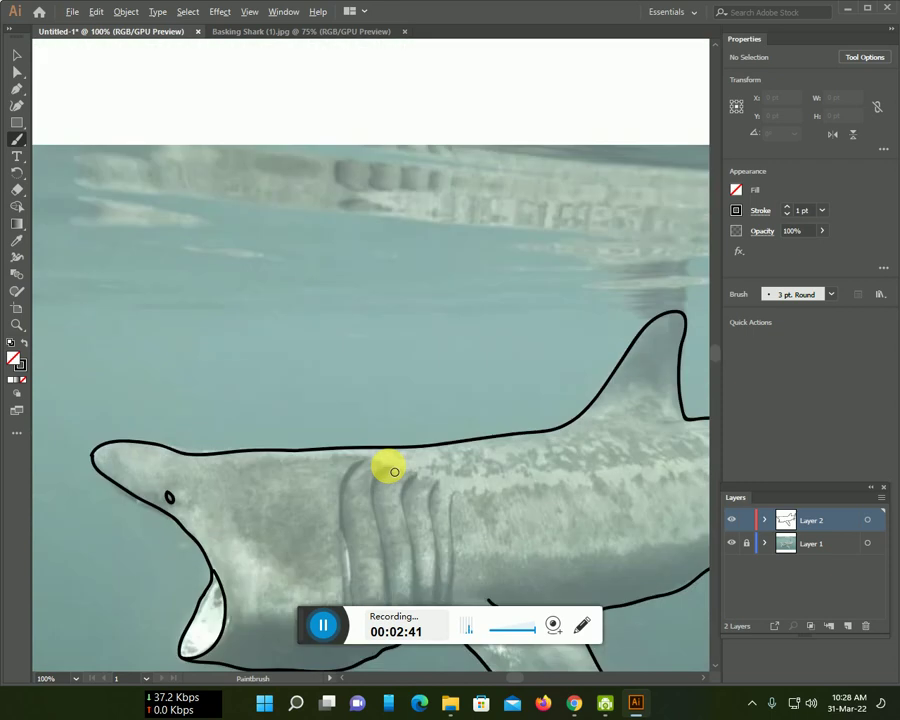
pyautogui.scroll(-2, 385, 466)
pyautogui.scroll(-2, 370, 468)
pyautogui.scroll(1, 367, 477)
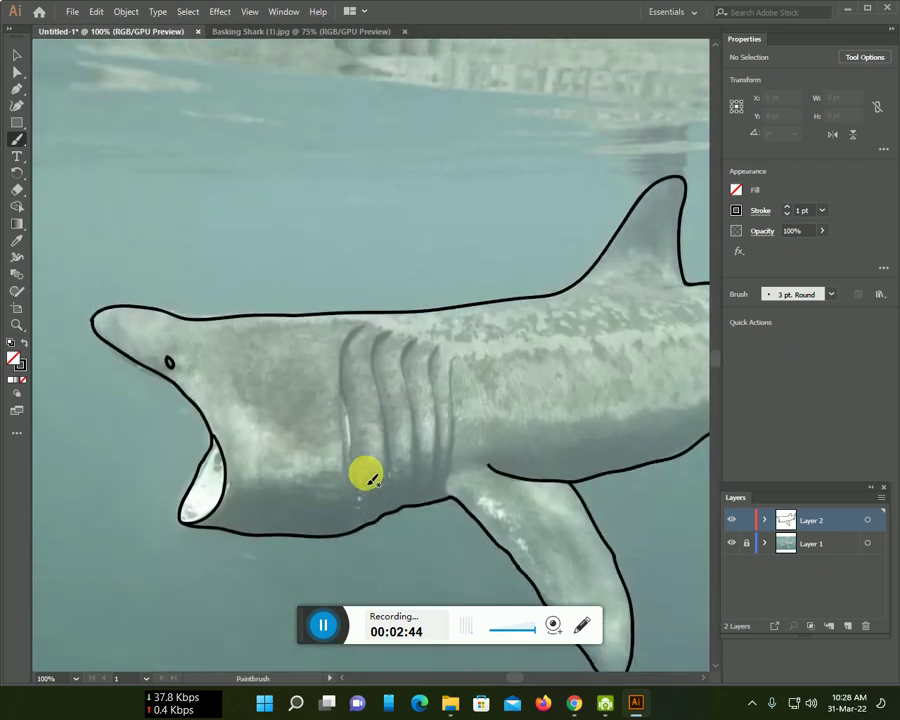
pyautogui.hotkey('ctrl', '+')
pyautogui.hotkey('ctrl', '+')
pyautogui.hotkey('ctrl', '+')
pyautogui.scroll(-1, 435, 466)
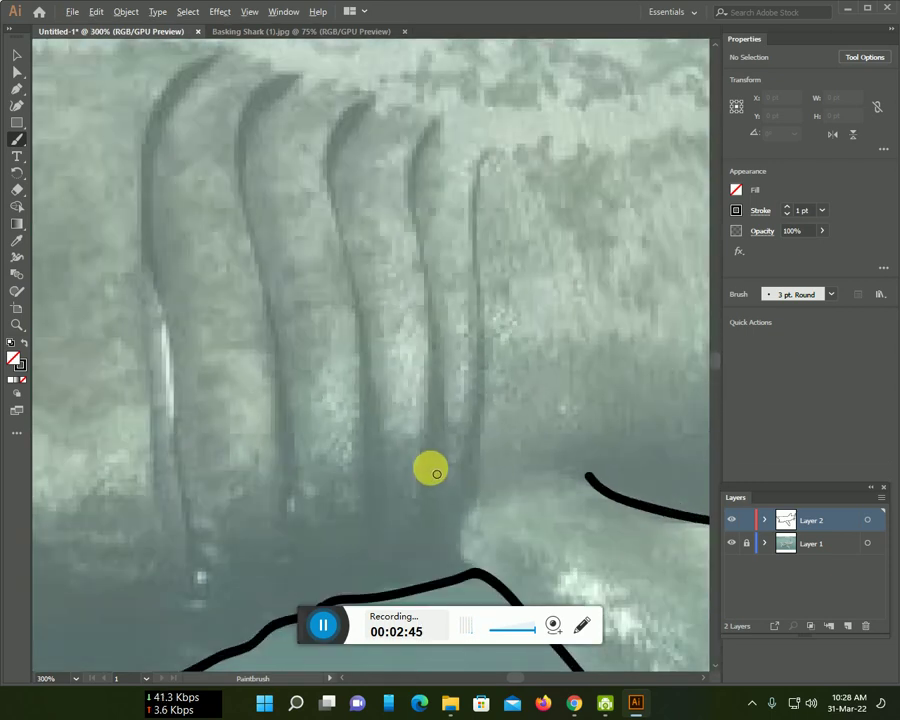
pyautogui.scroll(1, 432, 470)
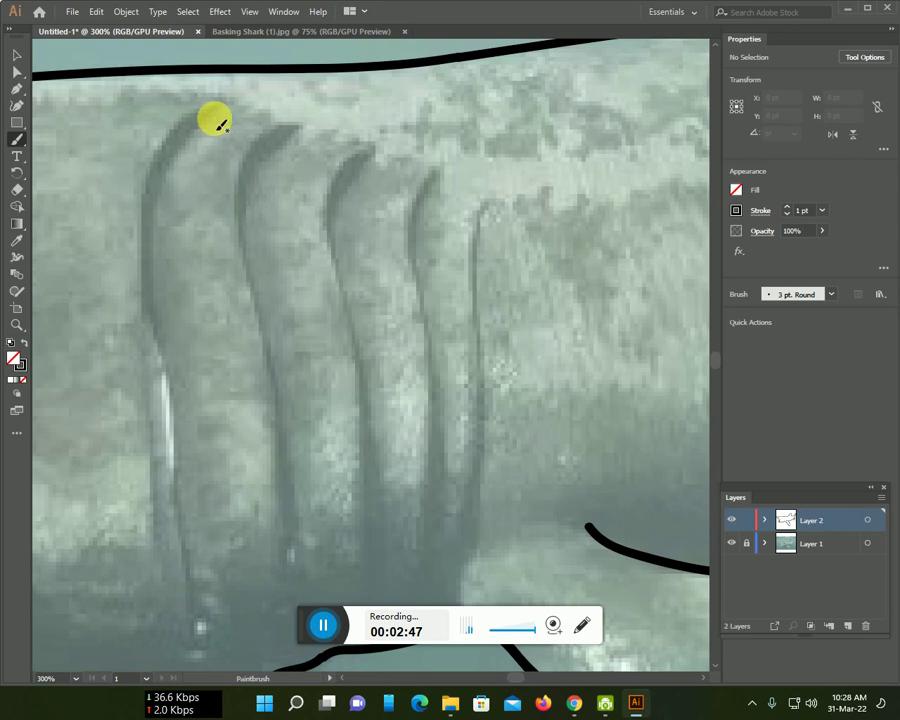
# - Paint one stroke down each of the five gill slits, then zoom out to 66.67%
pyautogui.moveTo(214, 112)
pyautogui.mouseDown()
pyautogui.moveTo(176, 143)
pyautogui.moveTo(149, 263)
pyautogui.moveTo(176, 536)
pyautogui.moveTo(196, 620)
pyautogui.mouseUp()
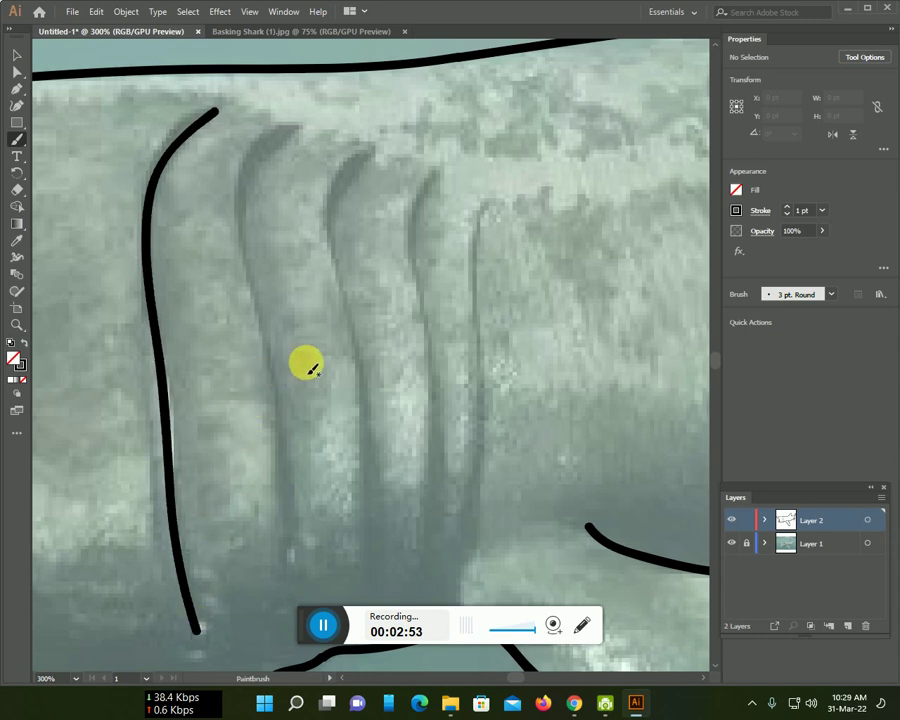
pyautogui.scroll(-1, 312, 368)
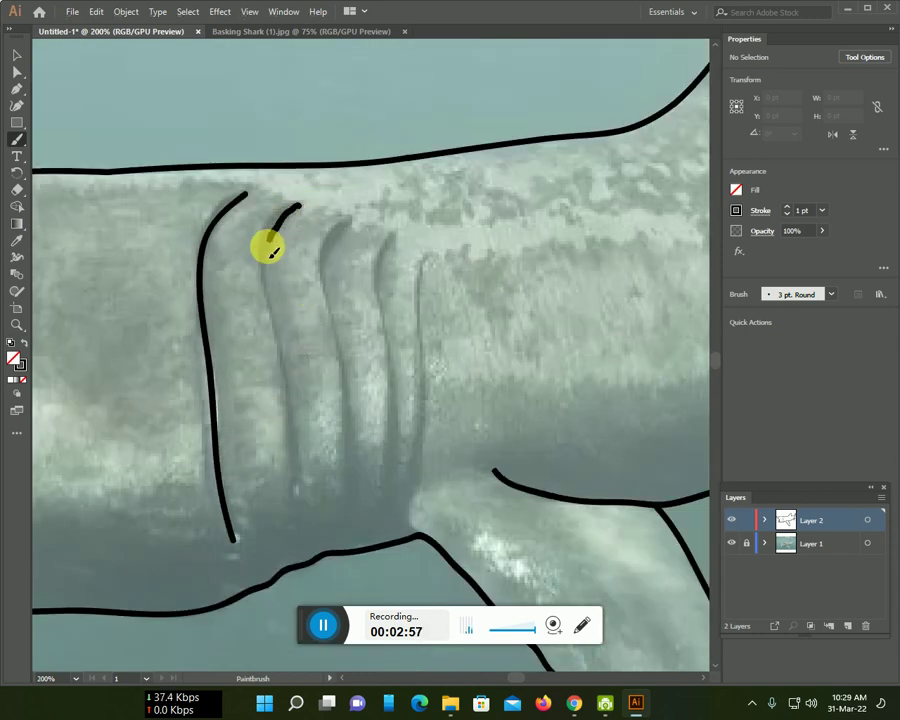
pyautogui.moveTo(268, 246); pyautogui.dragTo(299, 476)
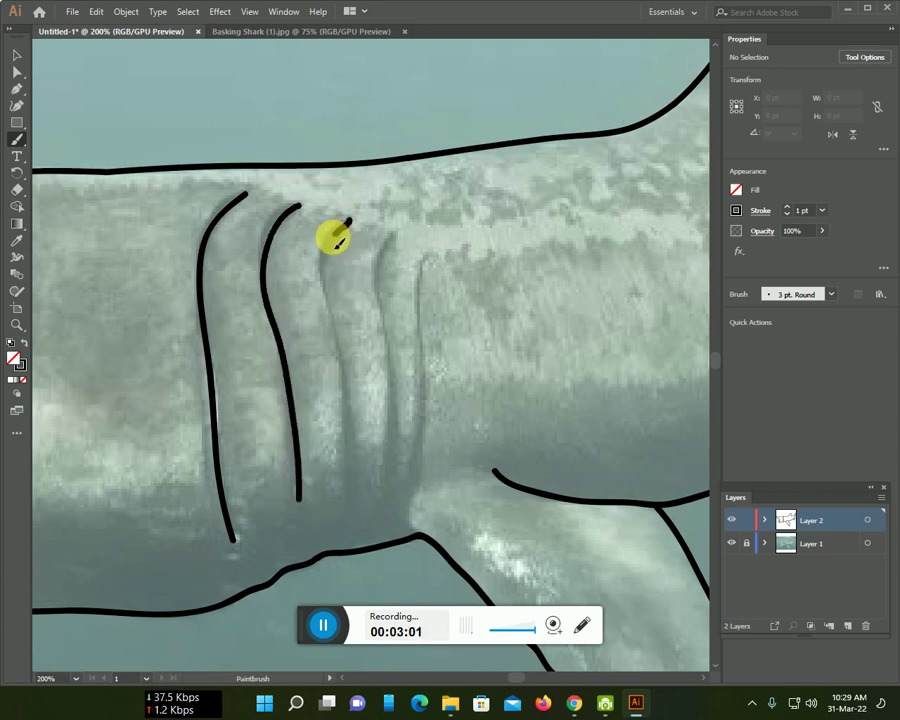
pyautogui.moveTo(333, 238); pyautogui.dragTo(350, 490)
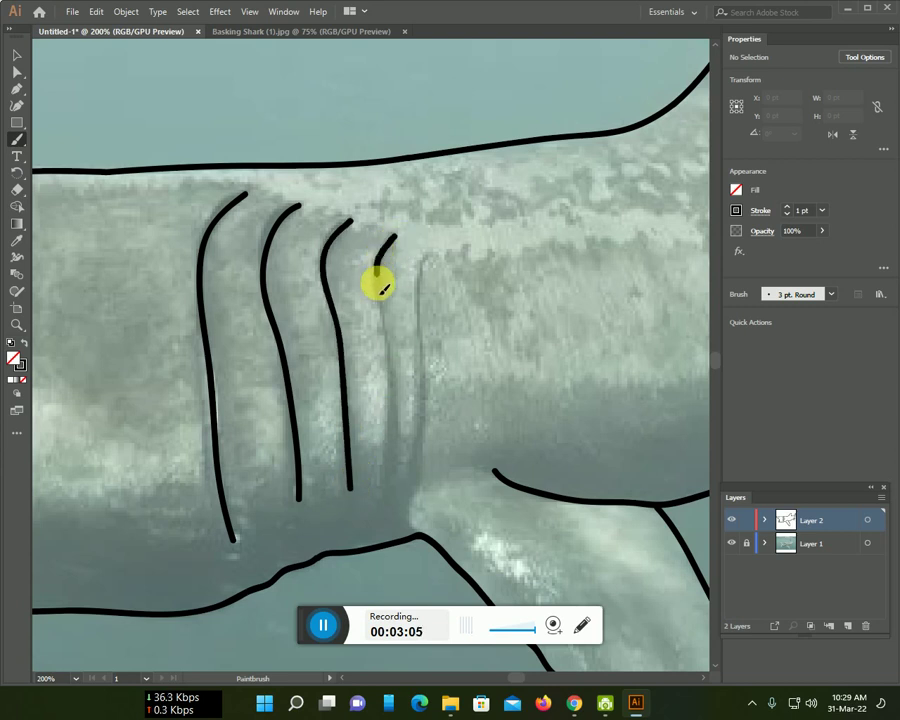
pyautogui.moveTo(380, 288); pyautogui.dragTo(392, 484)
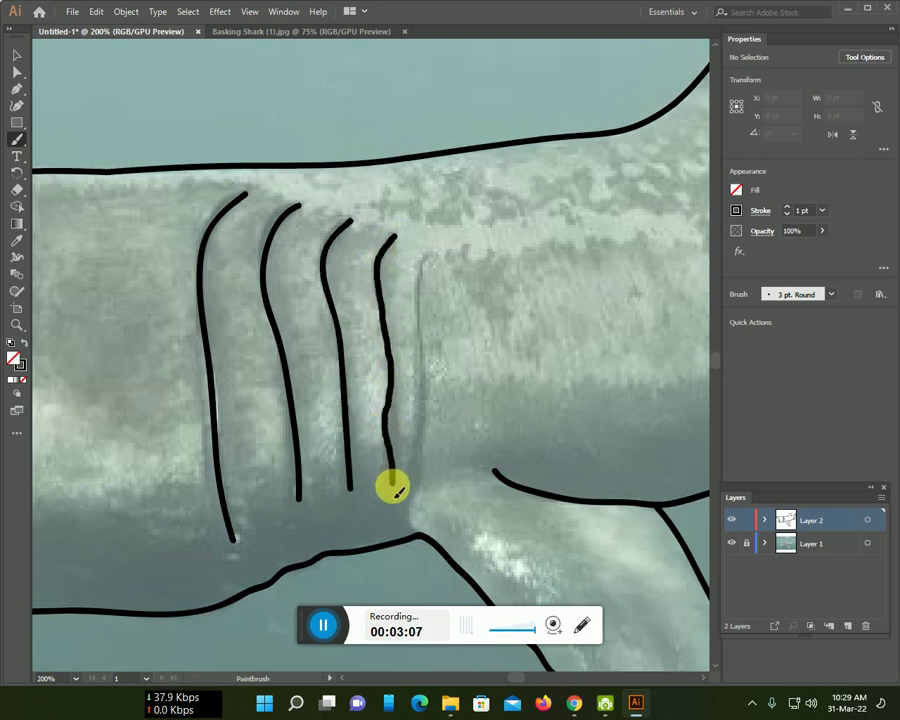
pyautogui.moveTo(424, 272); pyautogui.dragTo(425, 465)
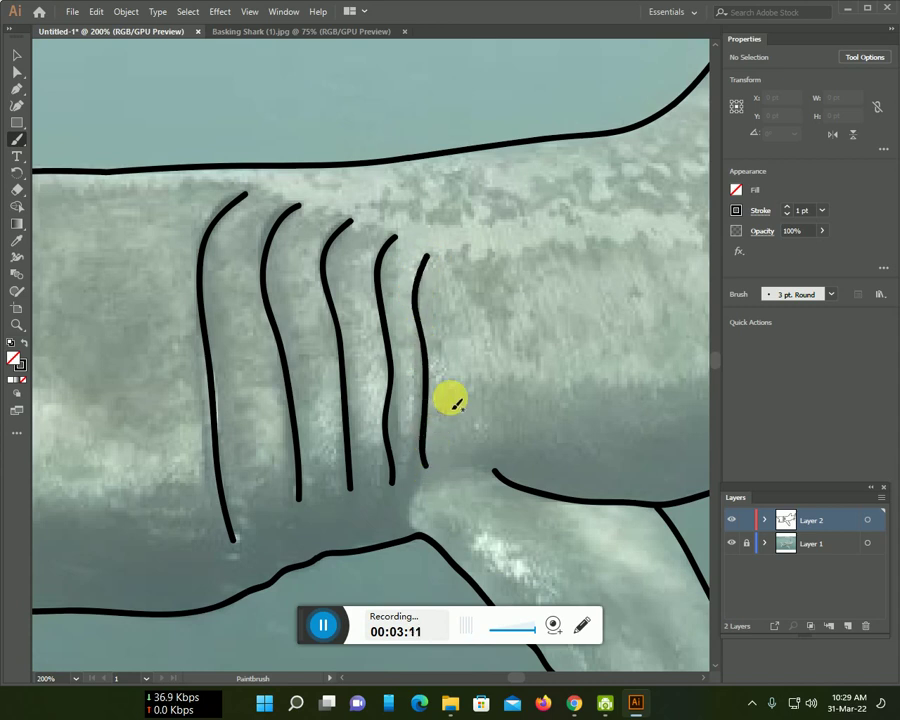
pyautogui.keyDown('alt'); pyautogui.scroll(-3, 455, 390); pyautogui.keyUp('alt')
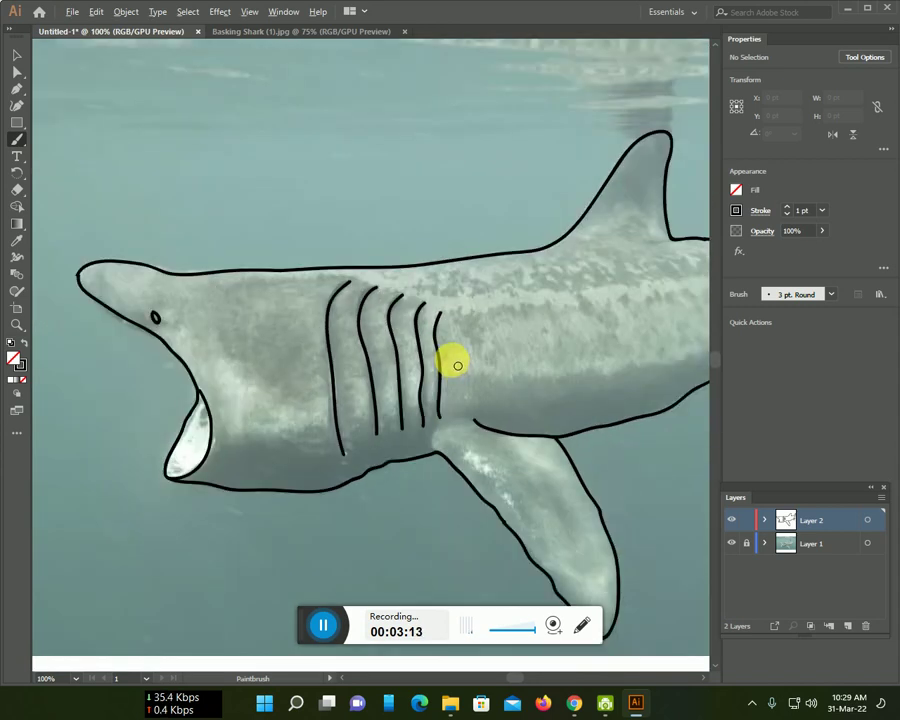
pyautogui.keyDown('alt'); pyautogui.scroll(-1, 457, 366); pyautogui.keyUp('alt')
pyautogui.moveTo(448, 362); pyautogui.dragTo(421, 389)
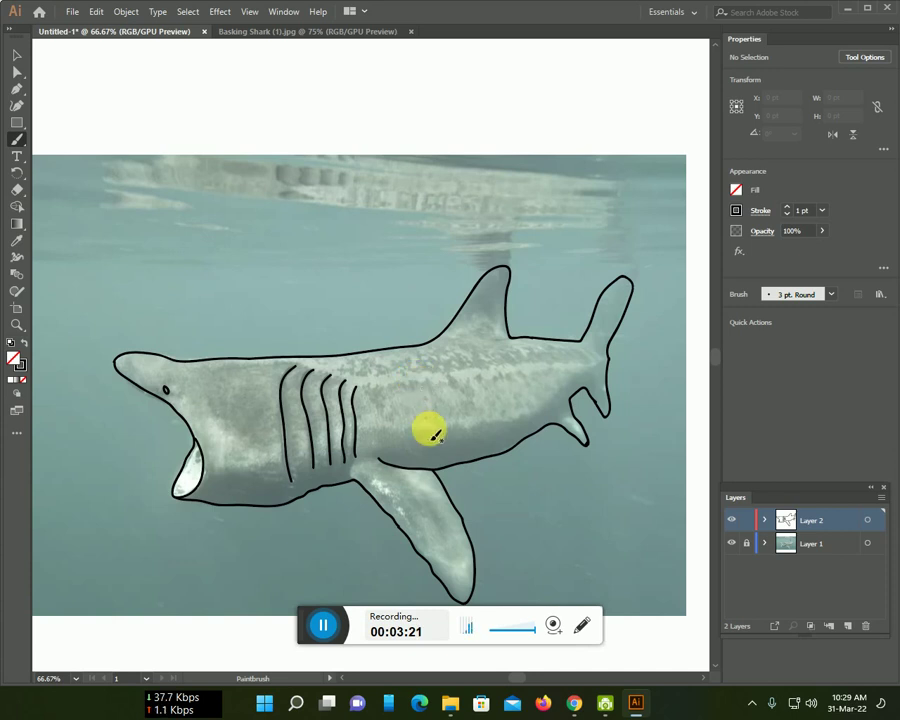
pyautogui.click(732, 545)
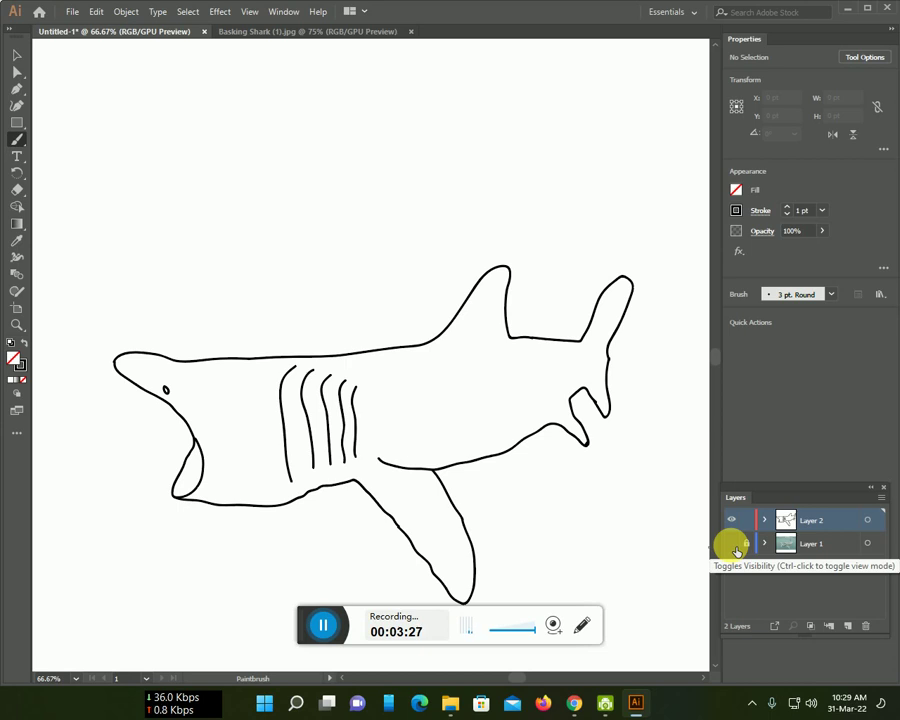
pyautogui.click(731, 543)
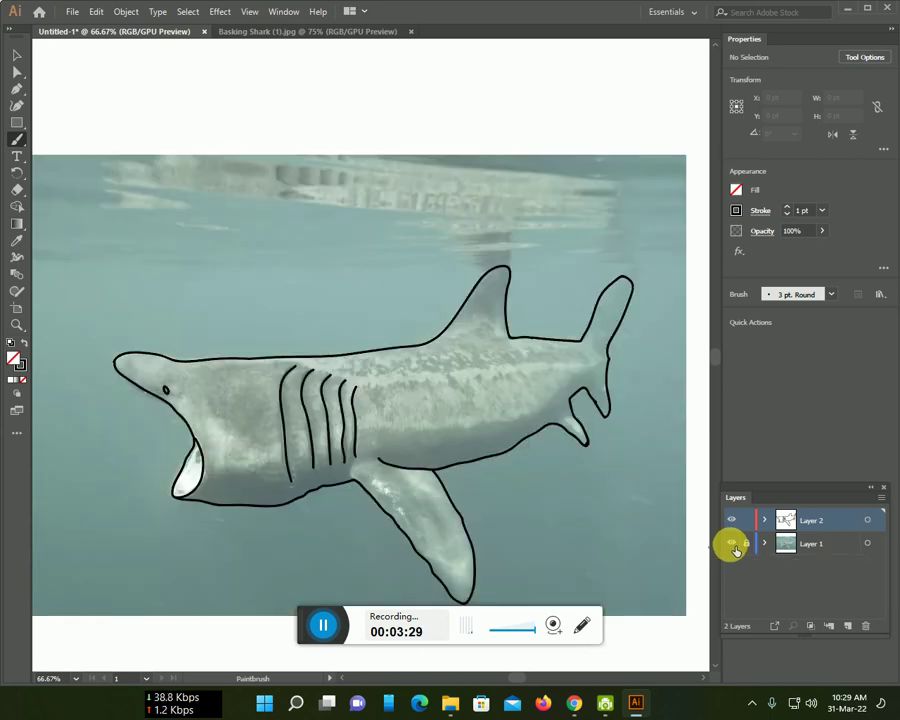